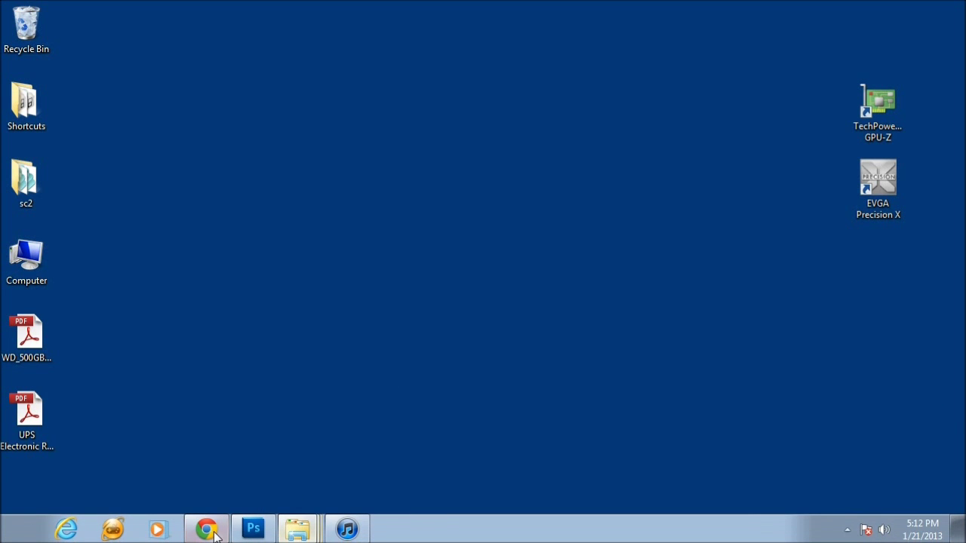
pyautogui.click(208, 531)
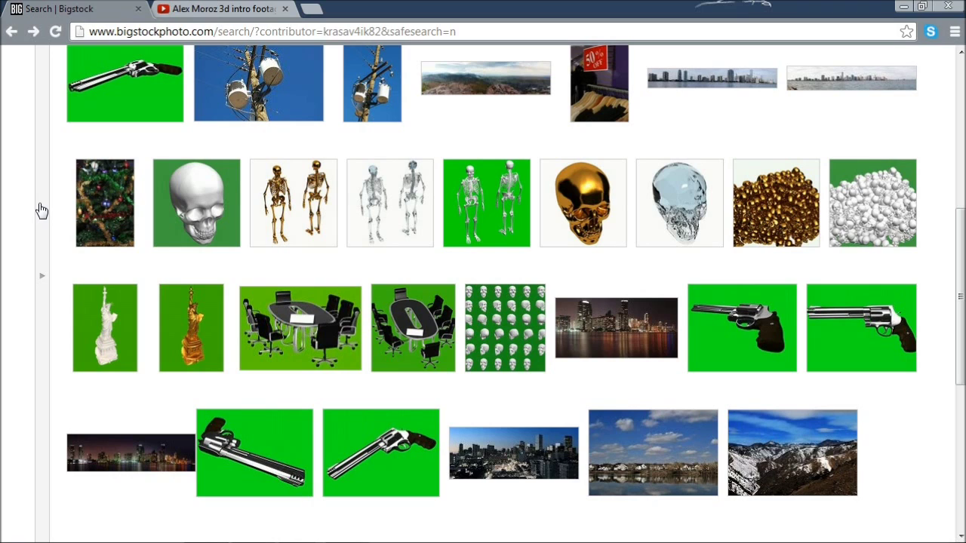
pyautogui.click(148, 34)
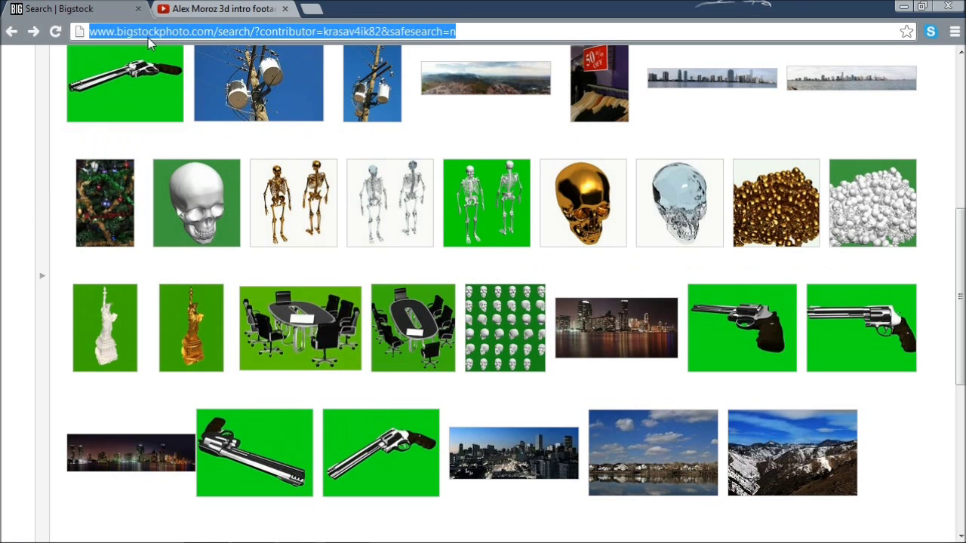
pyautogui.write('www.')
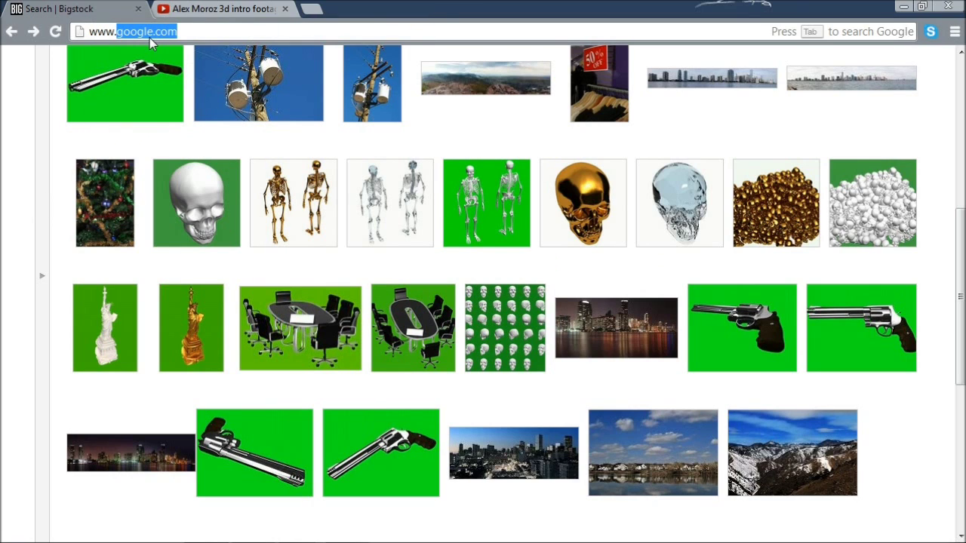
pyautogui.write('ke')
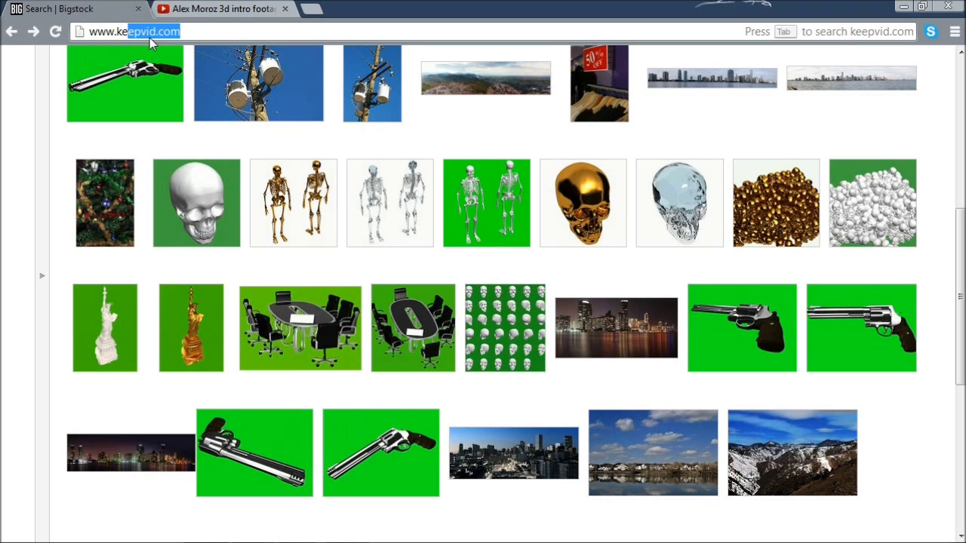
pyautogui.press('Return')
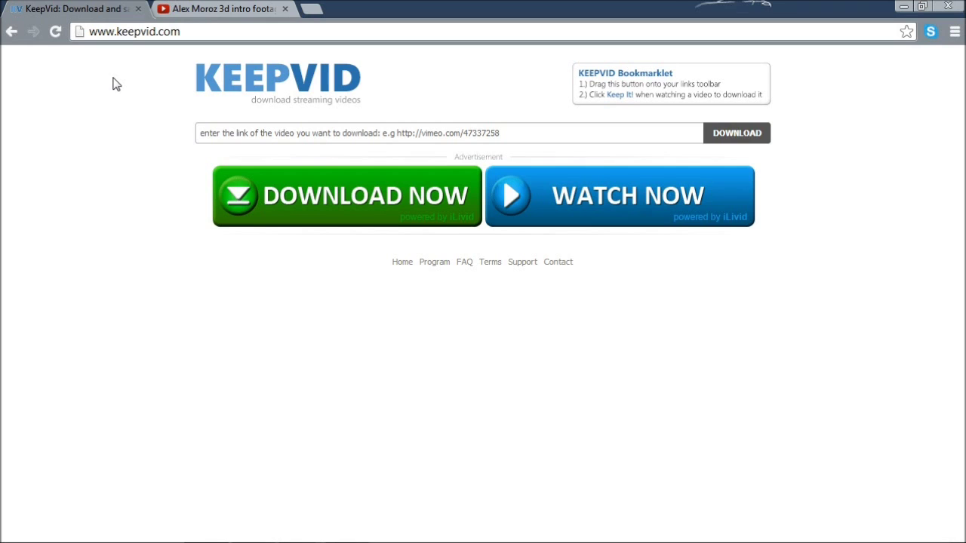
pyautogui.click(509, 134)
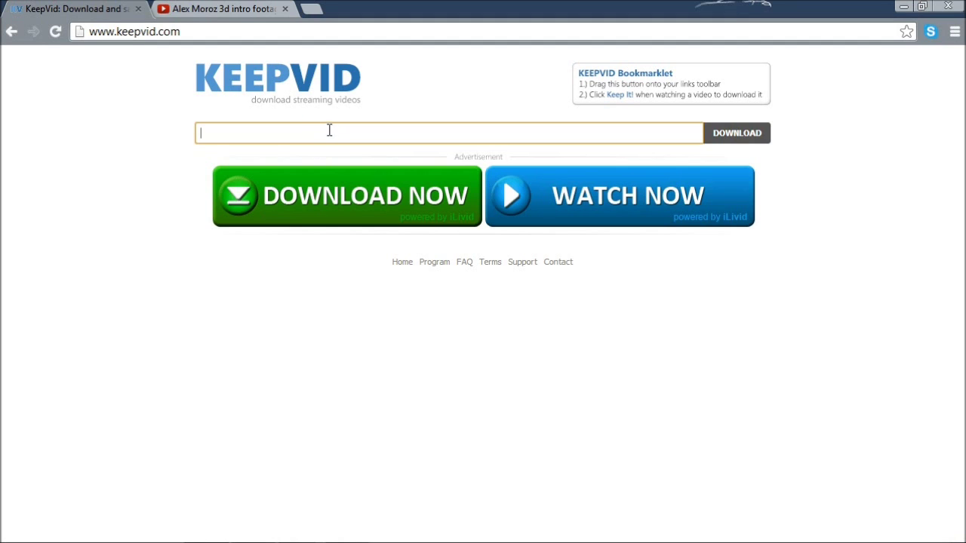
pyautogui.click(200, 32)
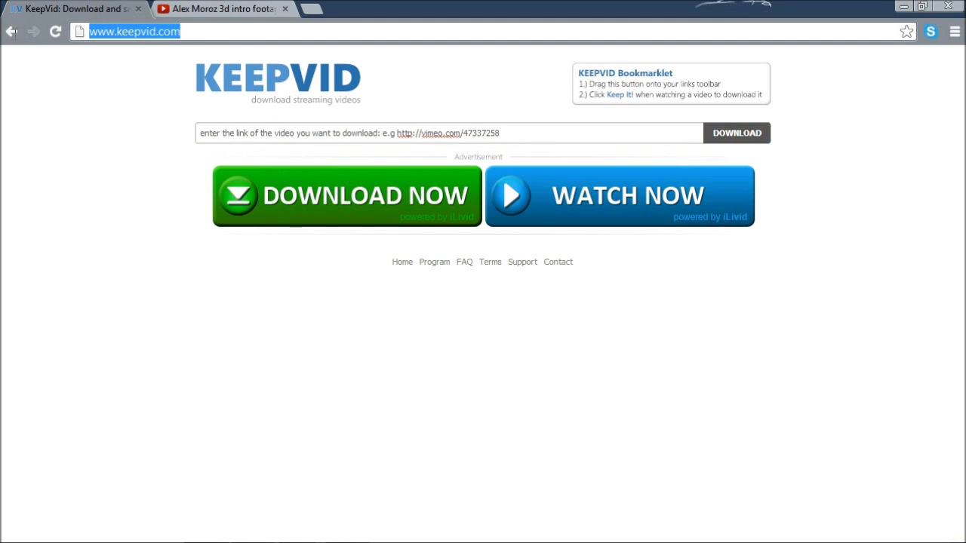
pyautogui.click(299, 133)
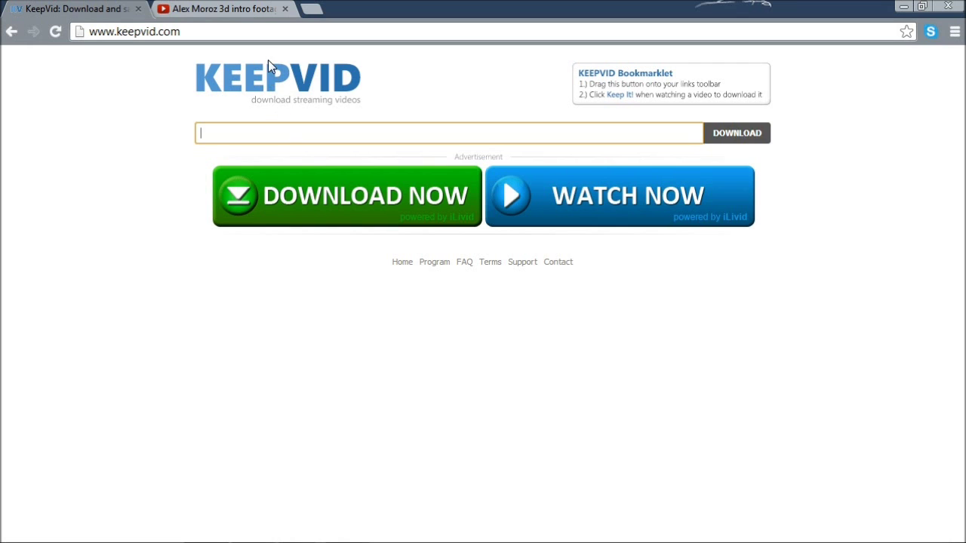
# - Switch to the YouTube tab showing the Alex Moroz 3D intro video
pyautogui.click(251, 15)
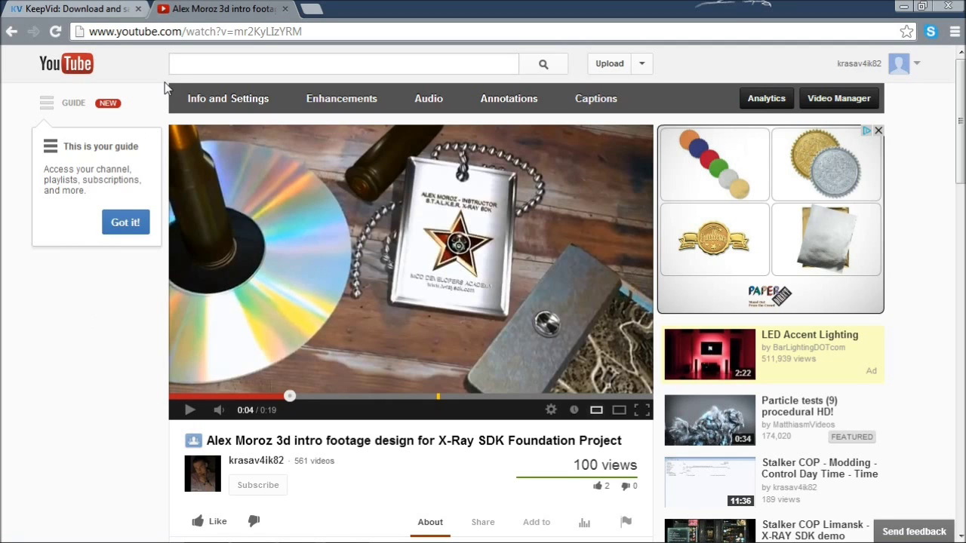
# - Copy the YouTube video's web address from Chrome's address bar
pyautogui.click(241, 37)
pyautogui.rightClick(240, 36)
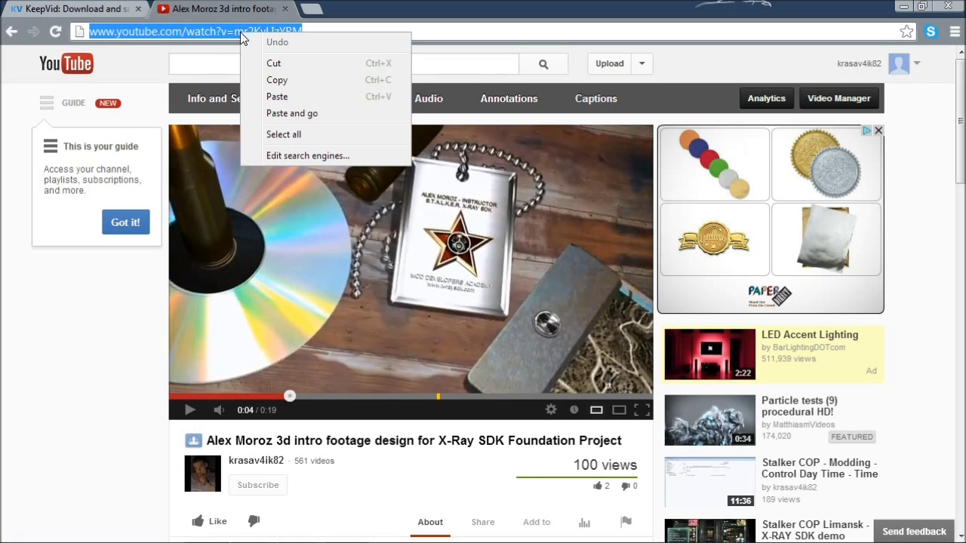
pyautogui.click(278, 79)
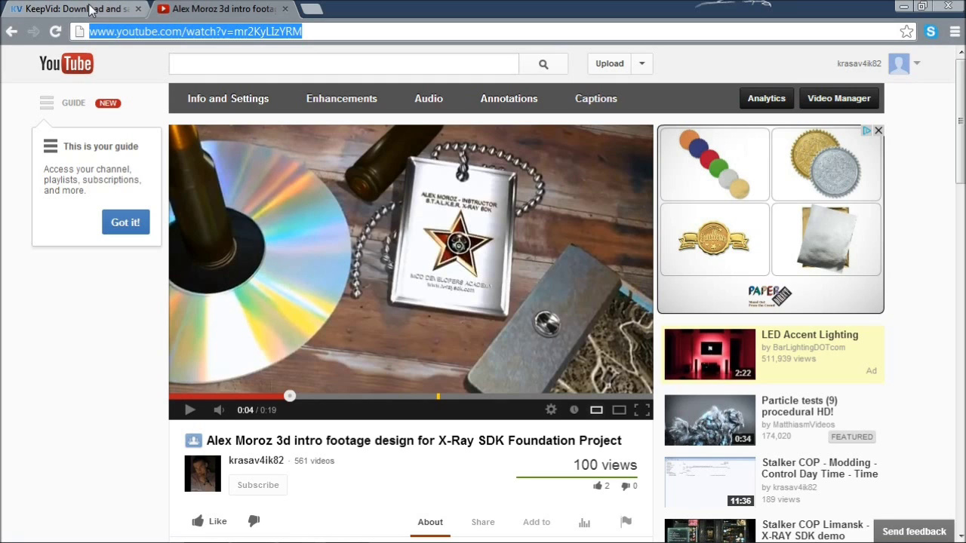
# - Reselect the entire video address, copy it again, and return to the KeepVid tab
pyautogui.moveTo(304, 31); pyautogui.dragTo(87, 31)
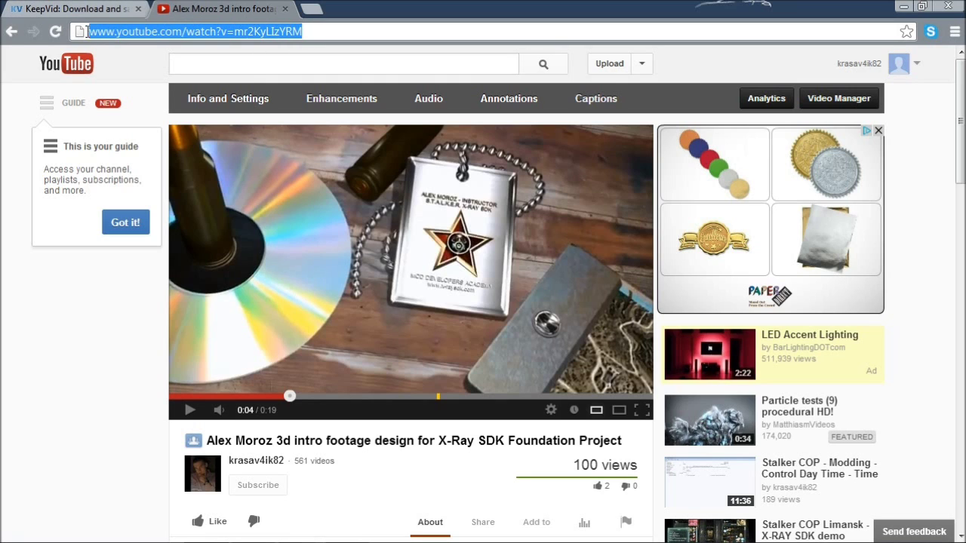
pyautogui.click(352, 31)
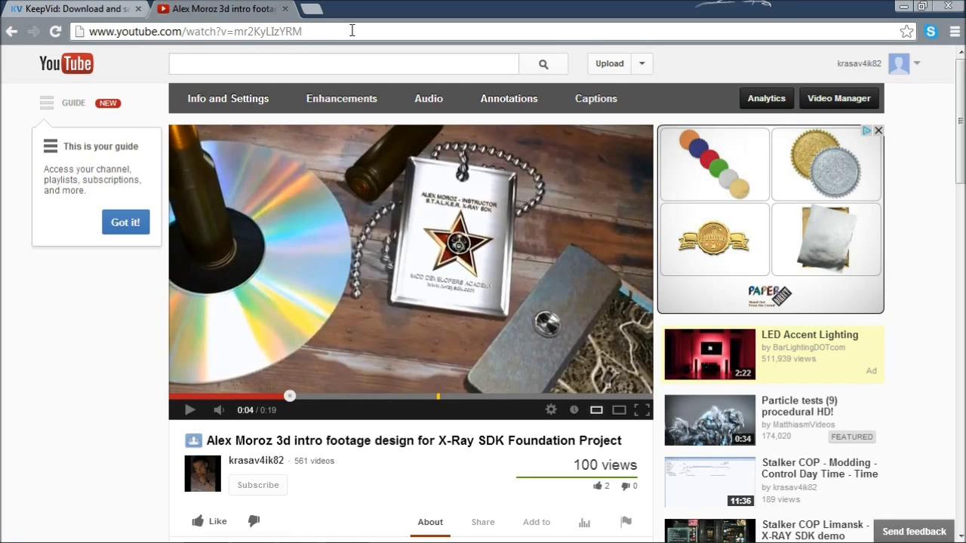
pyautogui.moveTo(352, 31); pyautogui.dragTo(84, 31)
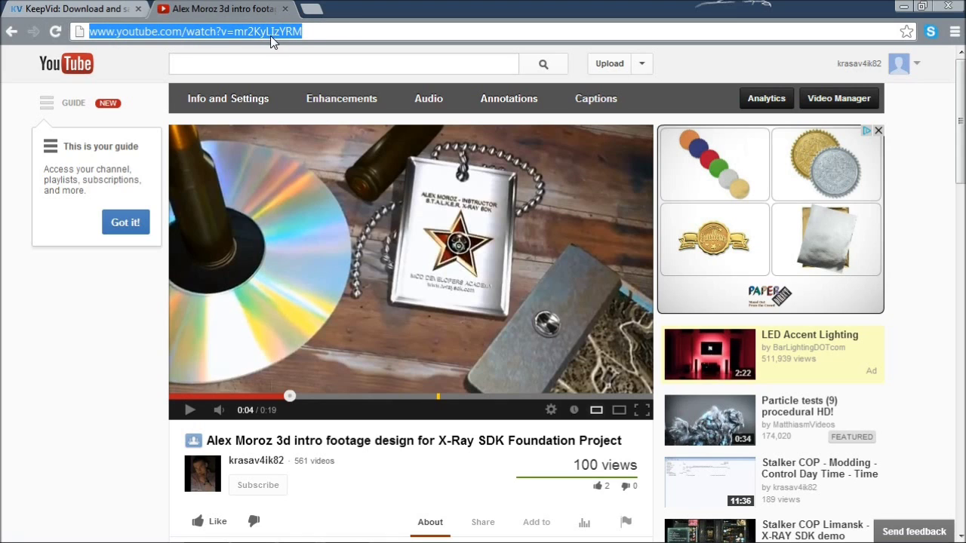
pyautogui.click(312, 33)
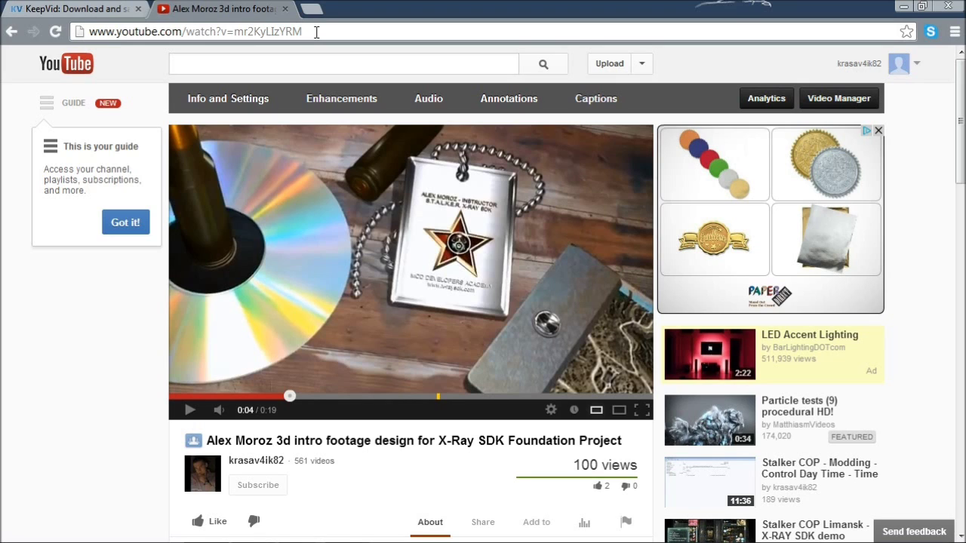
pyautogui.moveTo(316, 32); pyautogui.dragTo(77, 33)
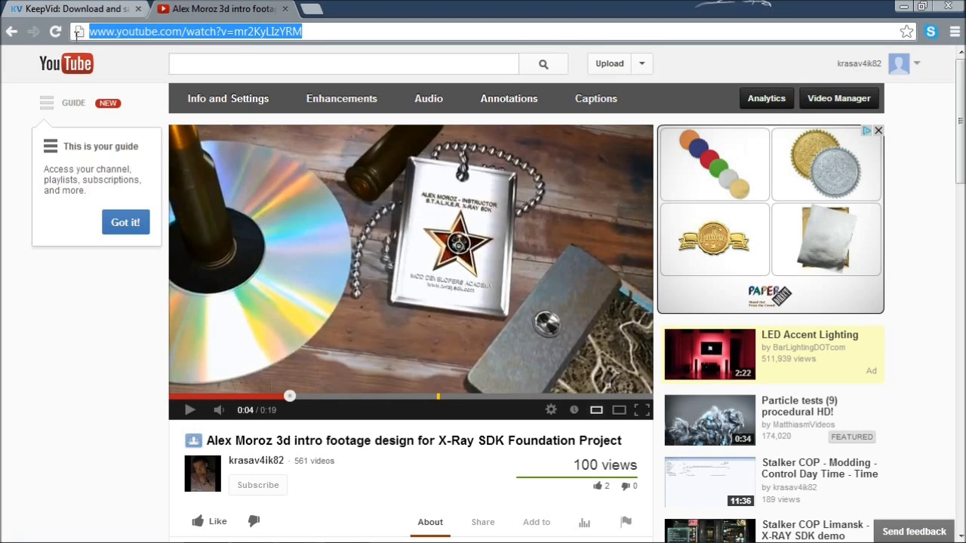
pyautogui.rightClick(145, 34)
pyautogui.click(181, 80)
pyautogui.click(85, 9)
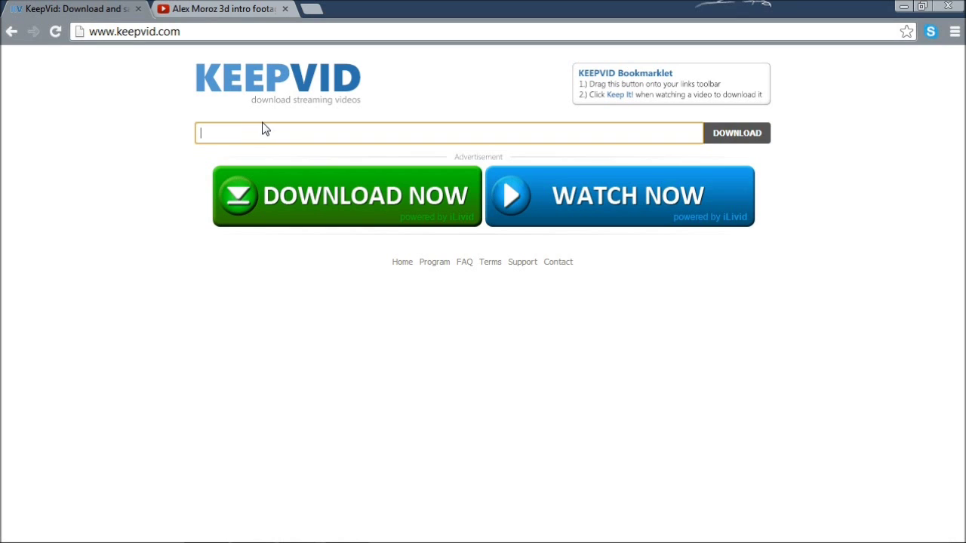
# - Paste the YouTube video address into KeepVid's link field and request its download links
pyautogui.rightClick(283, 129)
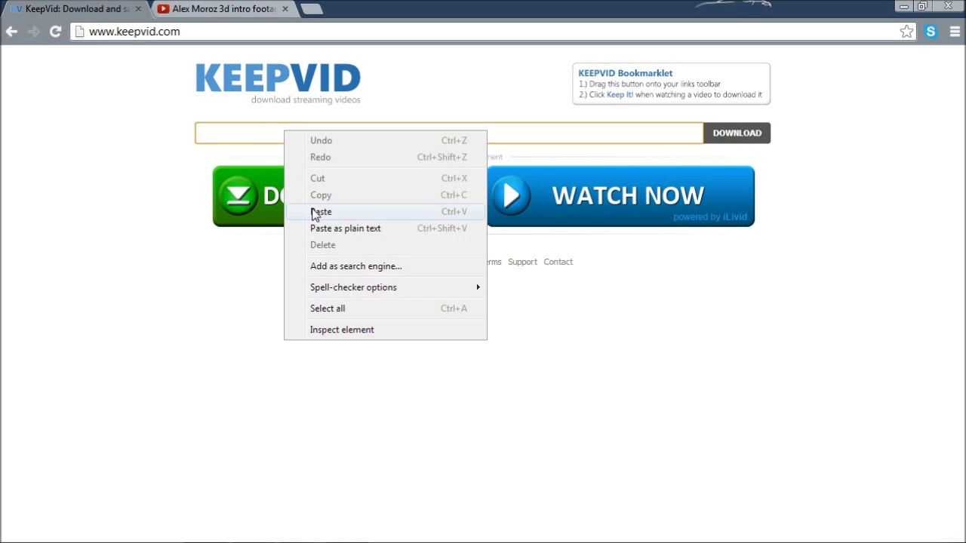
pyautogui.click(315, 212)
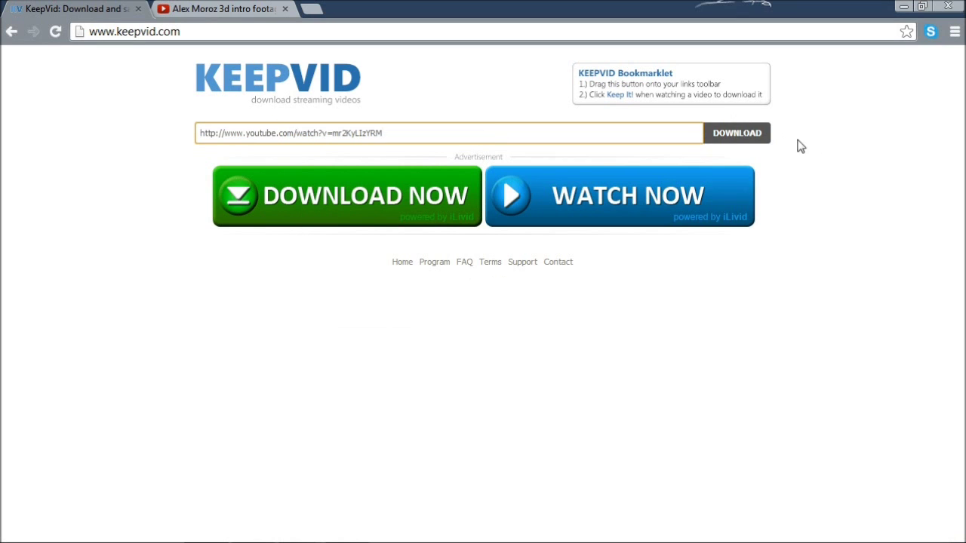
pyautogui.click(753, 141)
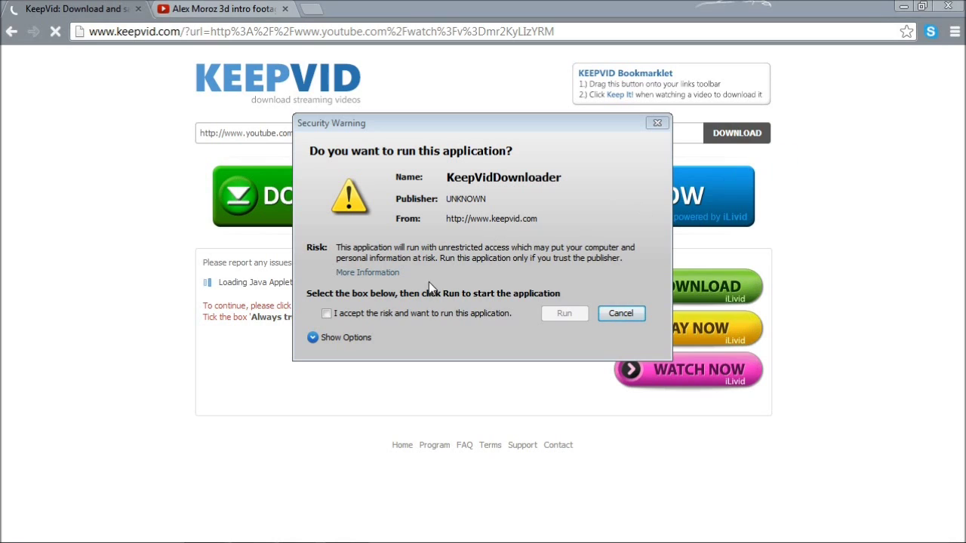
# - Tick 'I accept the risk and want to run this application' in the Java Security Warning
pyautogui.click(425, 314)
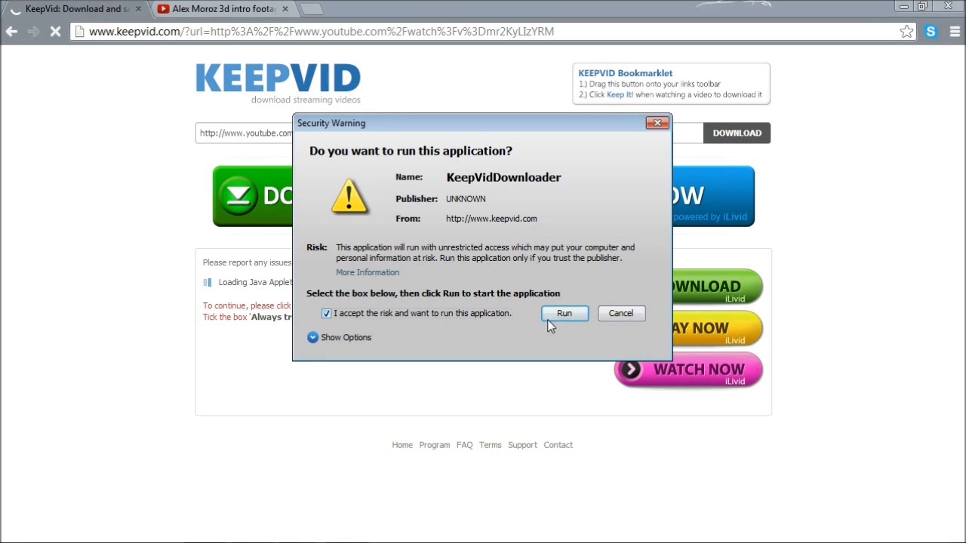
# - Allow KeepVidDownloader to run through the repeated Java warnings, then scroll to the format links
pyautogui.click(573, 313)
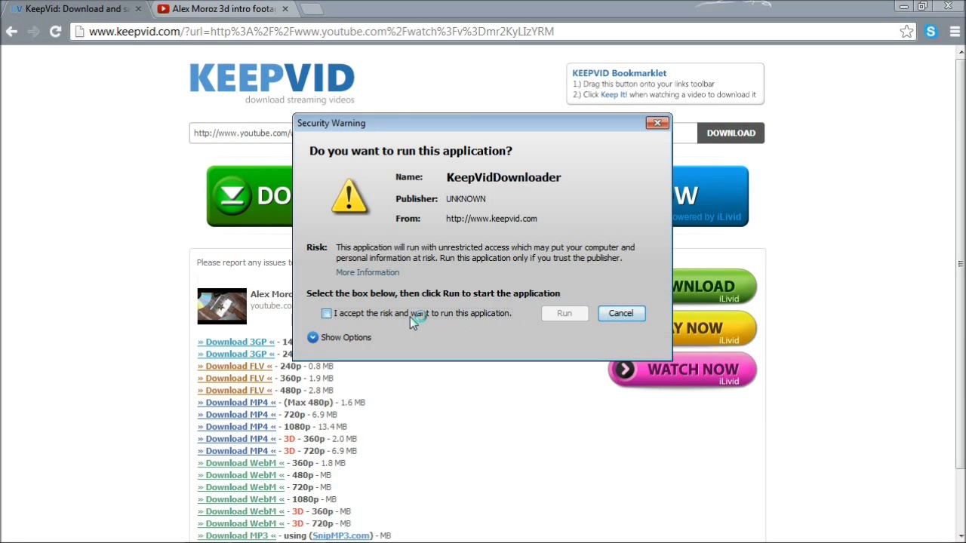
pyautogui.click(410, 314)
pyautogui.click(555, 316)
pyautogui.click(563, 314)
pyautogui.scroll(-1, 834, 323)
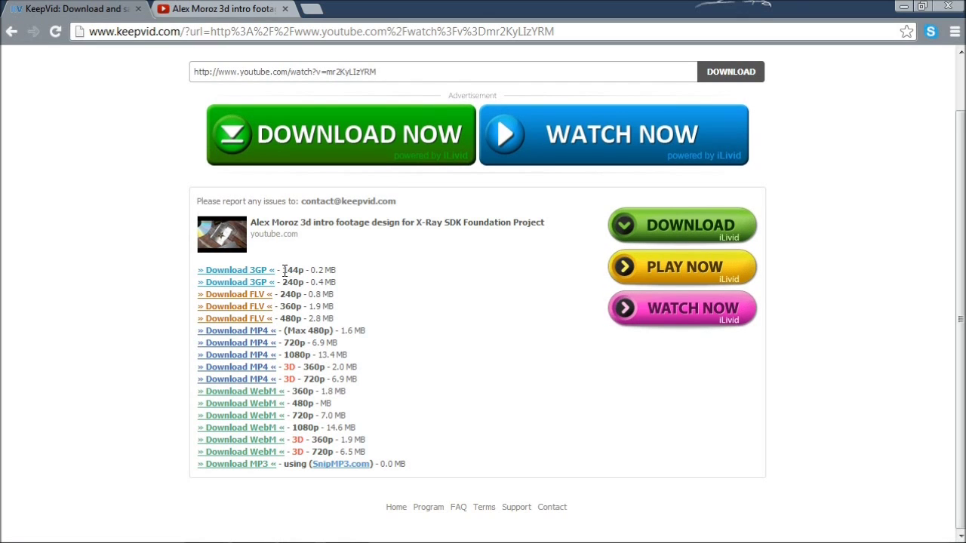
pyautogui.moveTo(283, 270); pyautogui.dragTo(299, 270)
pyautogui.moveTo(284, 342); pyautogui.dragTo(302, 342)
pyautogui.click(311, 354)
pyautogui.moveTo(310, 355); pyautogui.dragTo(284, 355)
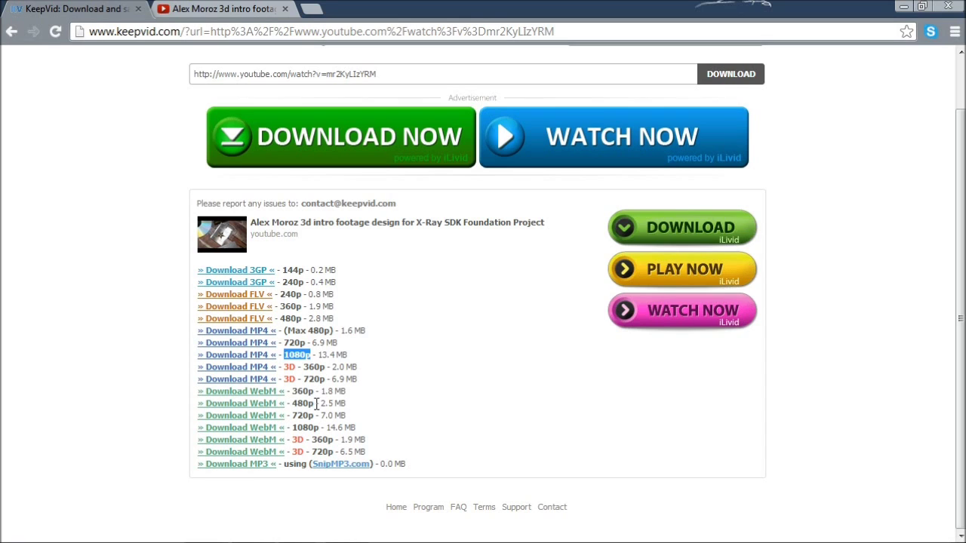
pyautogui.moveTo(367, 406); pyautogui.dragTo(308, 398)
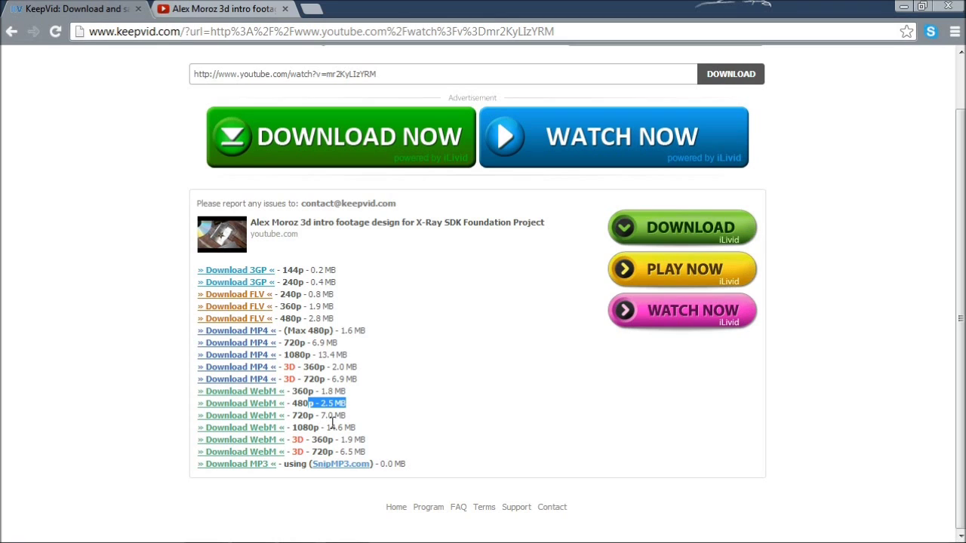
pyautogui.moveTo(370, 379)
pyautogui.mouseDown()
pyautogui.moveTo(240, 379)
pyautogui.moveTo(320, 378)
pyautogui.mouseUp()
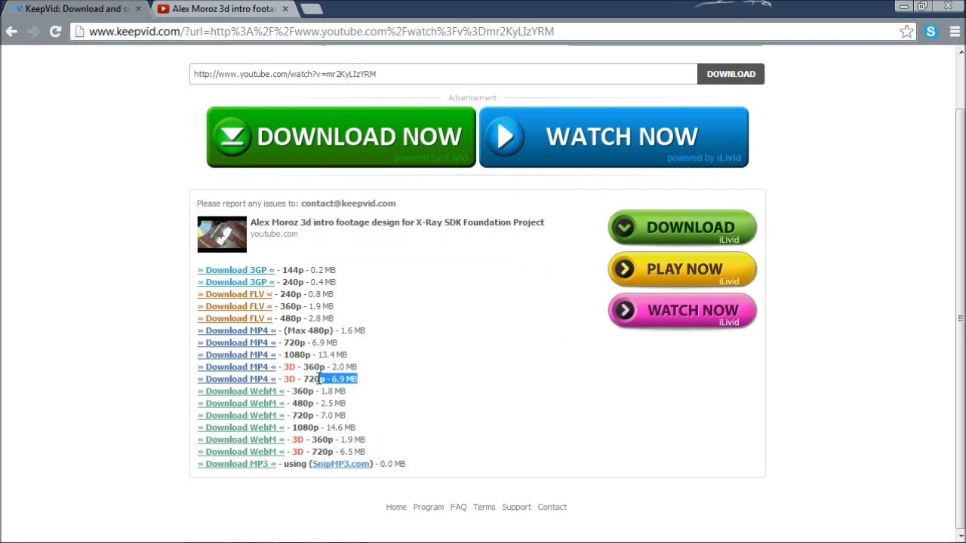
pyautogui.click(333, 379)
pyautogui.moveTo(358, 380)
pyautogui.mouseDown()
pyautogui.moveTo(305, 380)
pyautogui.moveTo(356, 377)
pyautogui.mouseUp()
pyautogui.moveTo(356, 428); pyautogui.dragTo(326, 428)
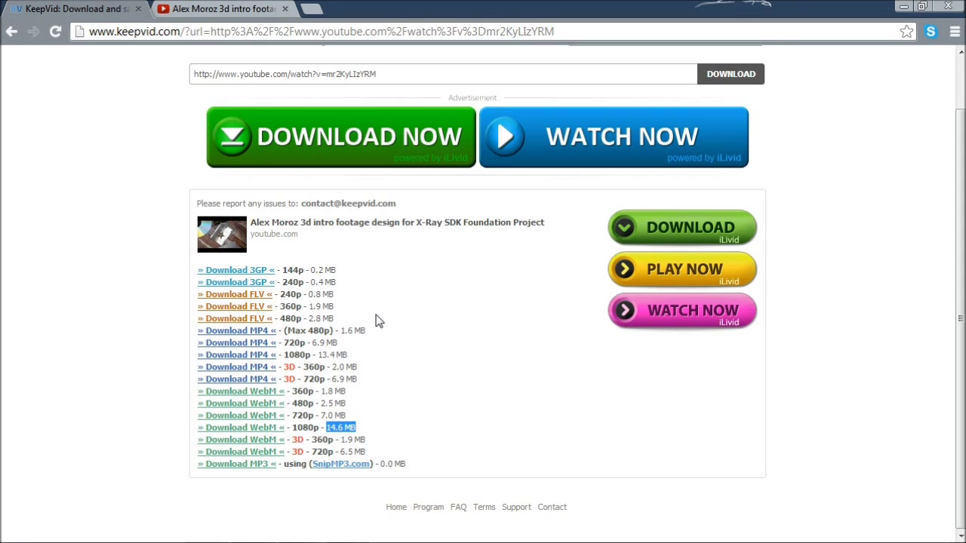